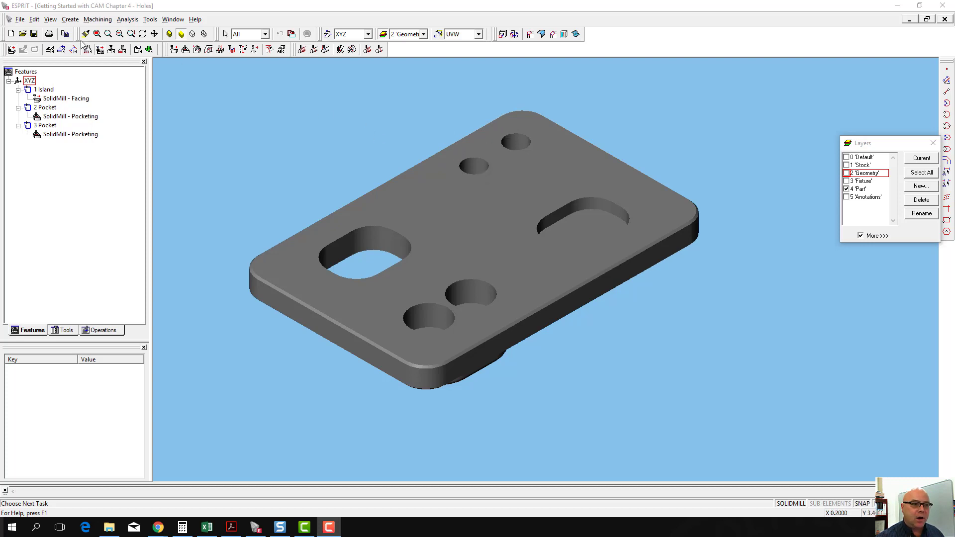
# Make the Default layer visible so the yellow axis lines appear on the plate.
pyautogui.click(860, 157)
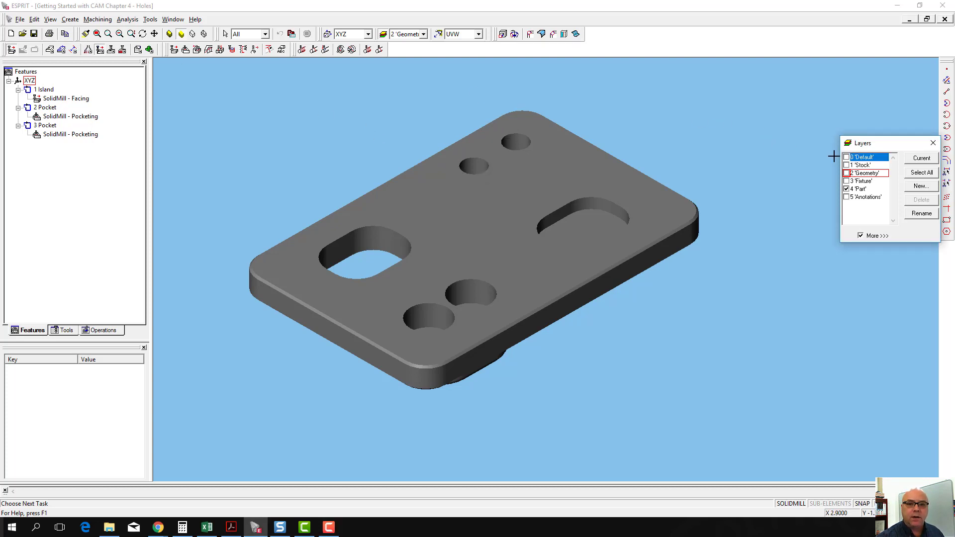
pyautogui.click(846, 157)
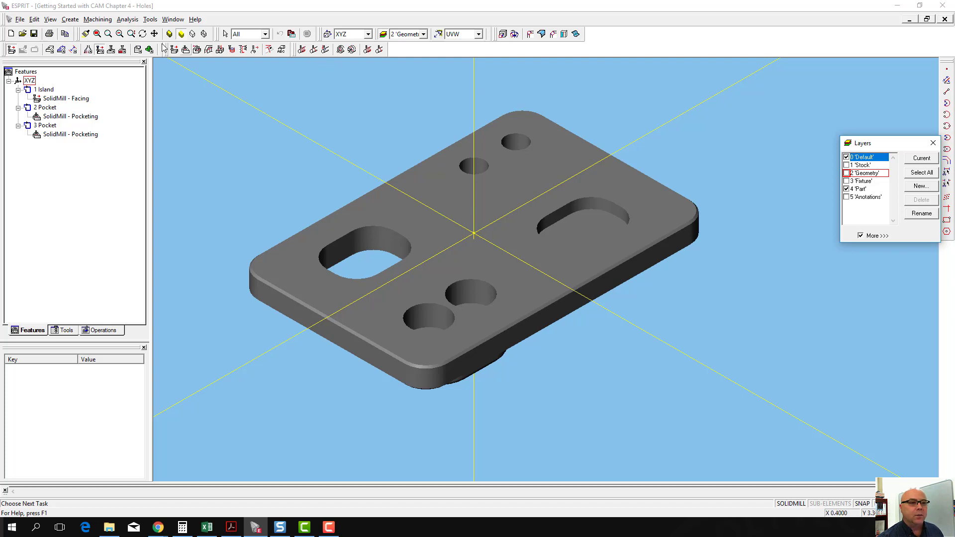
# Run Hole Recognition on the whole plate with Max Diameter 0, producing a no-holes-found error.
pyautogui.click(62, 50)
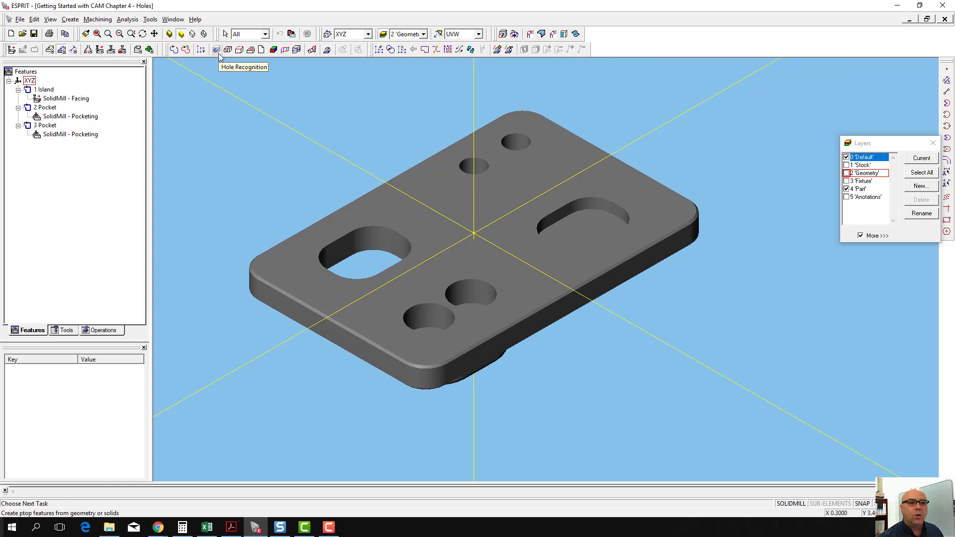
pyautogui.click(217, 52)
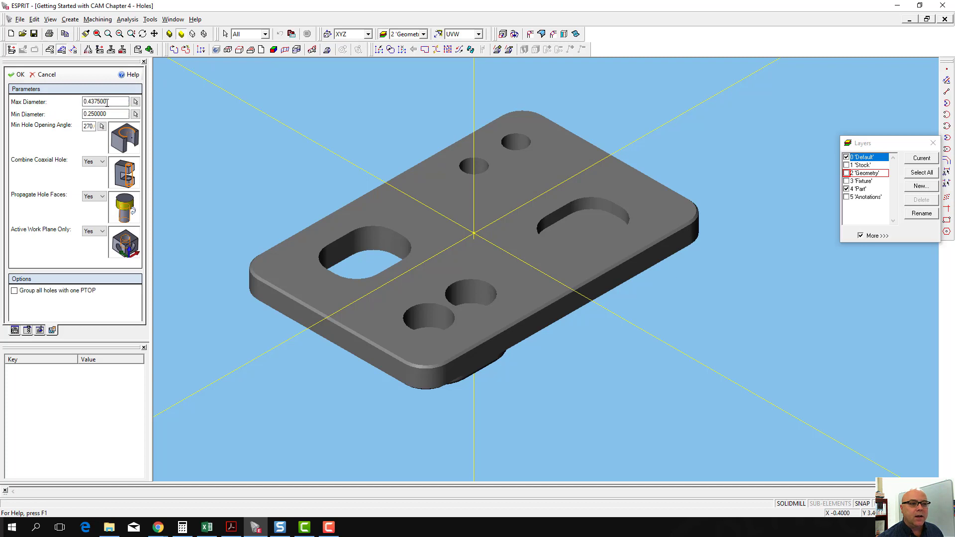
pyautogui.moveTo(106, 102); pyautogui.dragTo(93, 102)
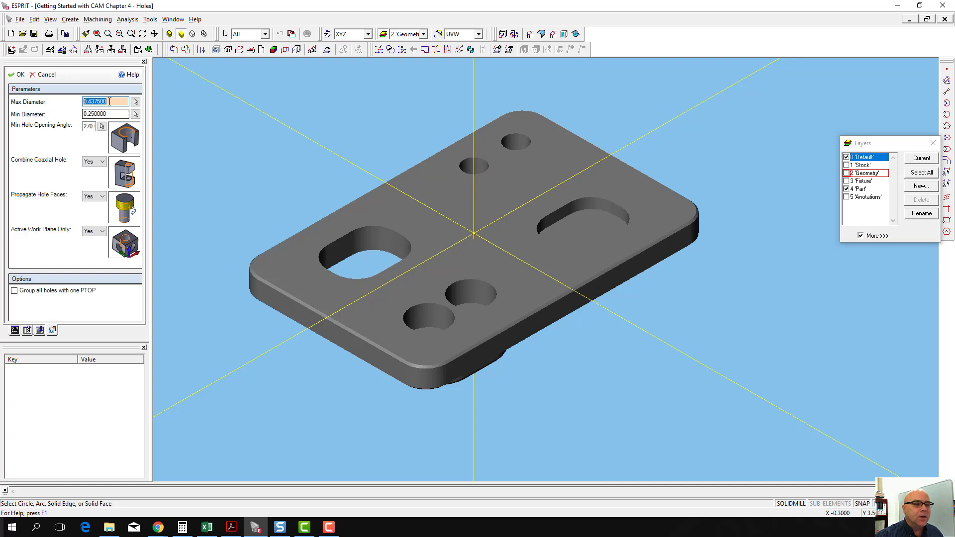
pyautogui.click(396, 205)
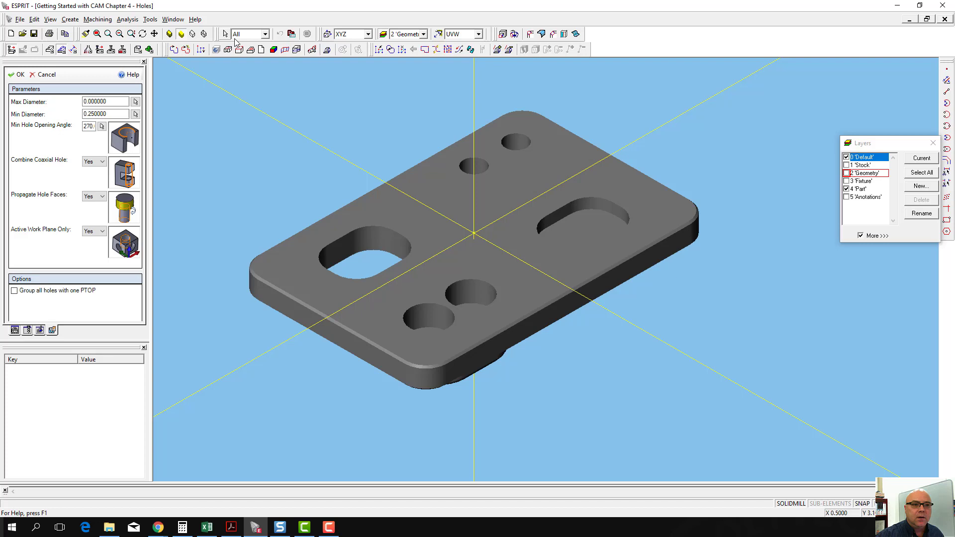
pyautogui.click(497, 192)
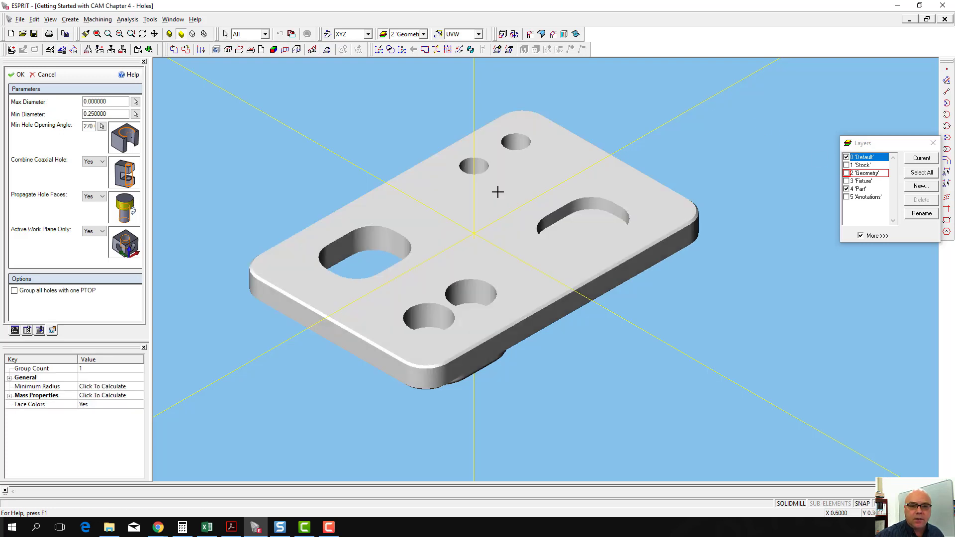
pyautogui.click(20, 75)
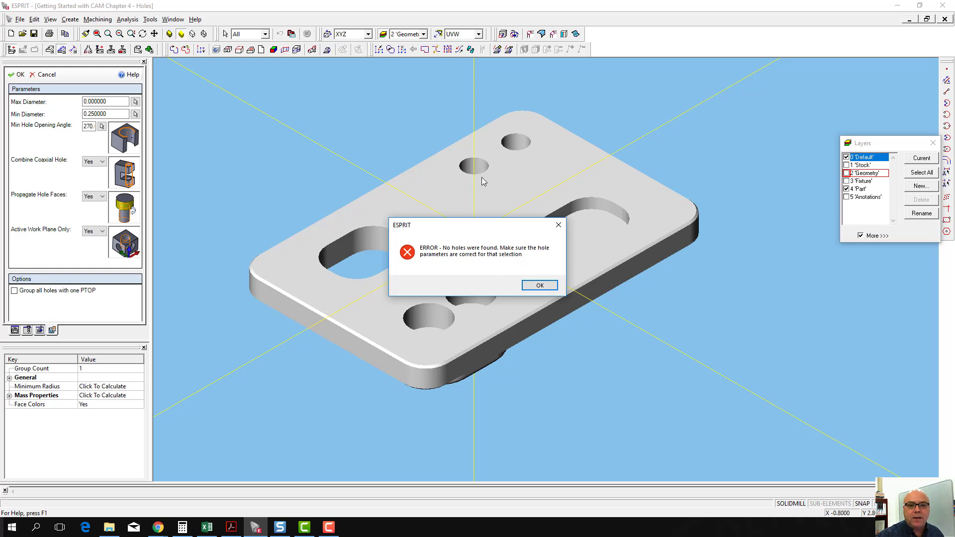
# Pick Max Diameter 0.4375 and Min Diameter 0.25 from the part's holes, then recognize holes on the plate.
pyautogui.click(547, 286)
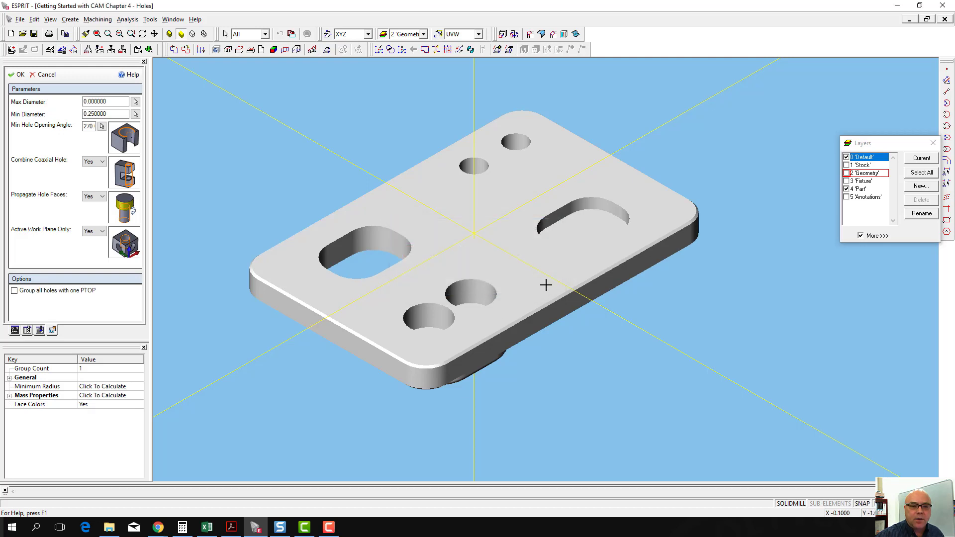
pyautogui.click(135, 101)
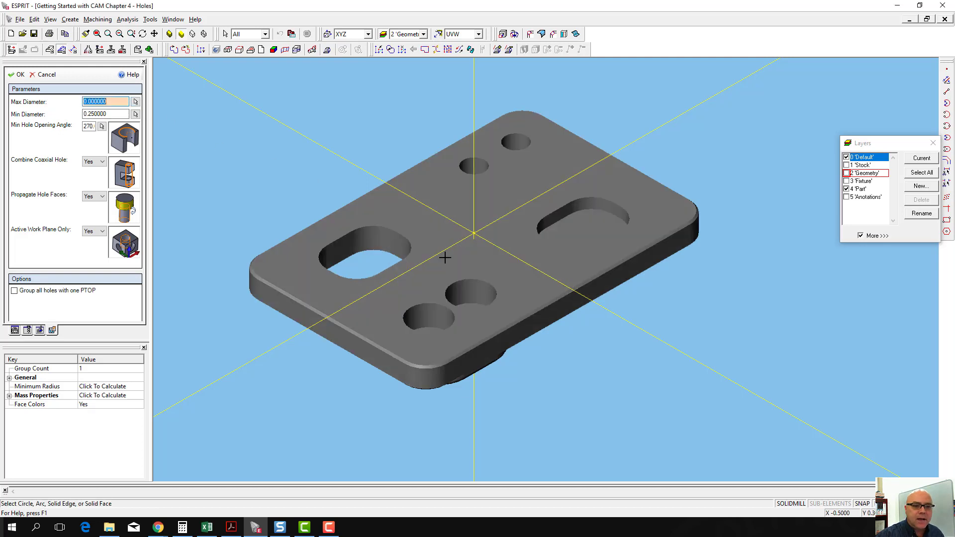
pyautogui.click(480, 282)
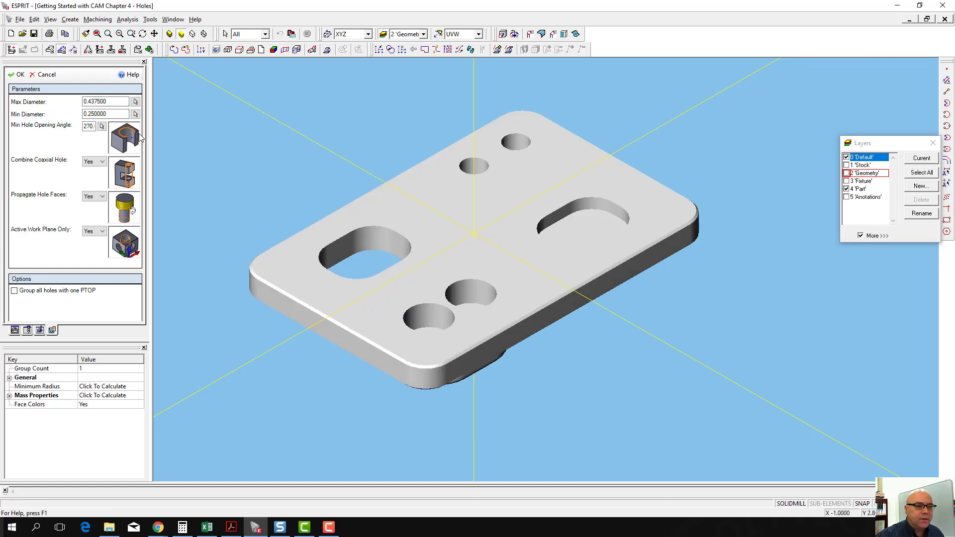
pyautogui.click(136, 113)
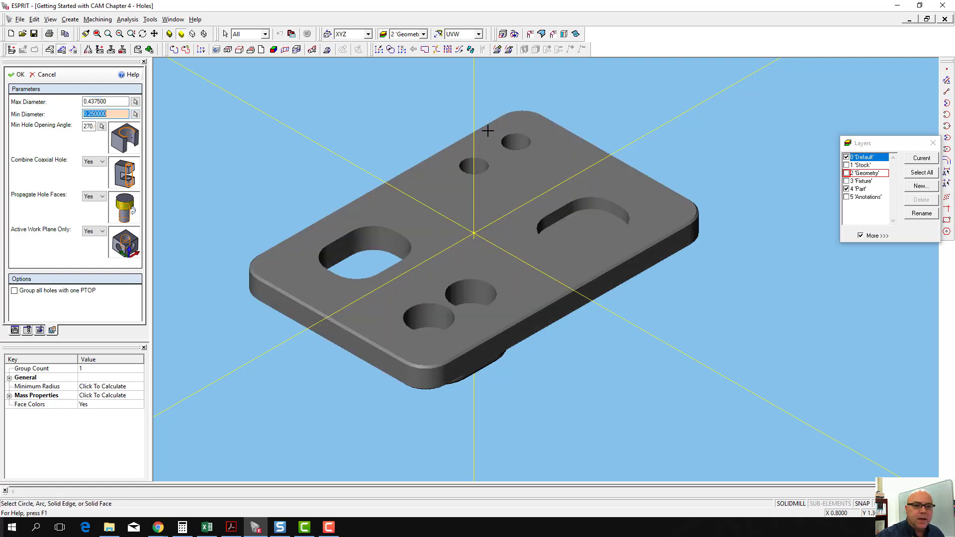
pyautogui.click(524, 134)
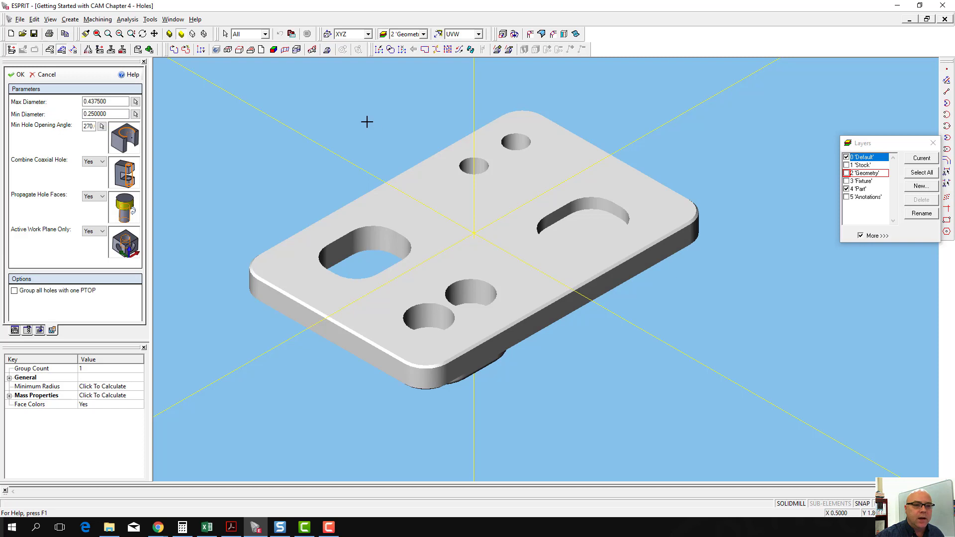
pyautogui.click(433, 175)
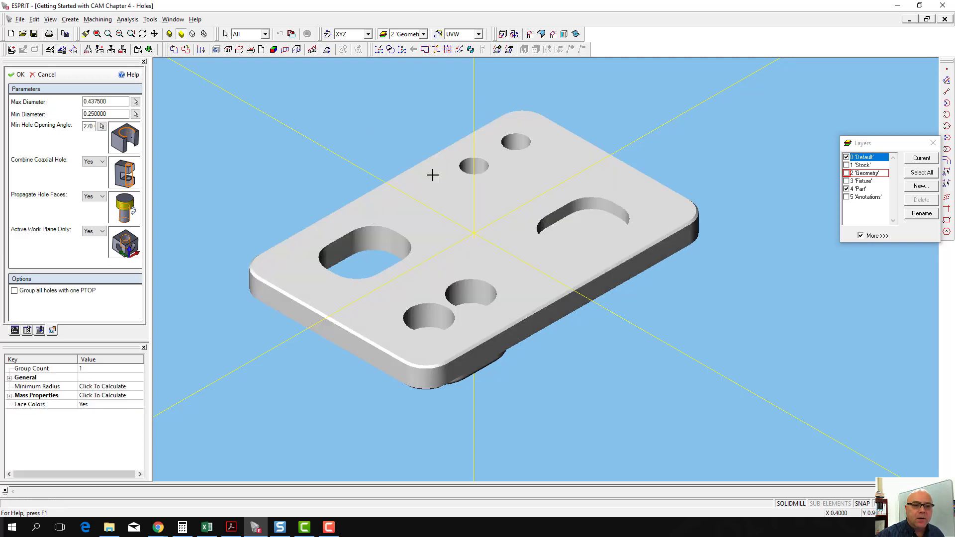
pyautogui.click(18, 74)
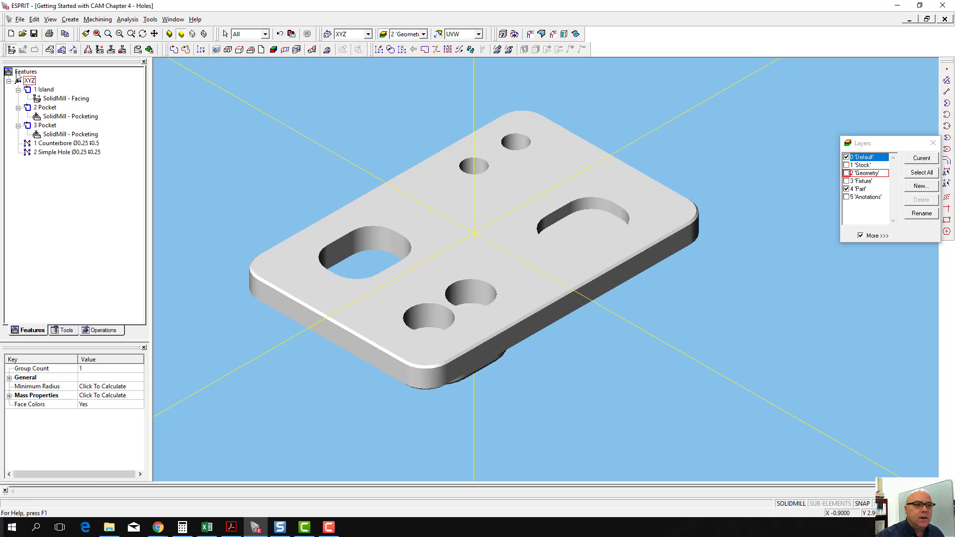
# Inspect the Counterbore and Simple Hole features, then show the Anotations layer's dimensions.
pyautogui.click(70, 144)
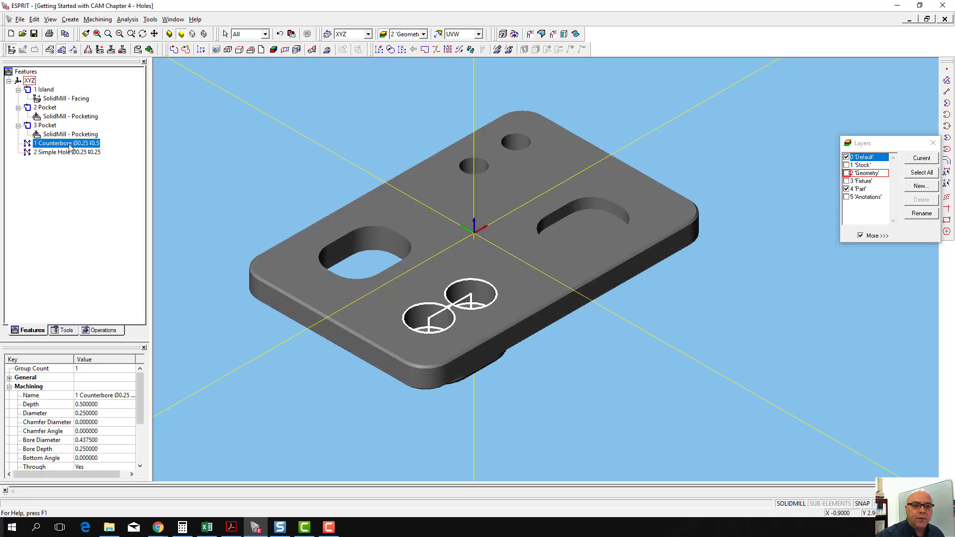
pyautogui.click(58, 153)
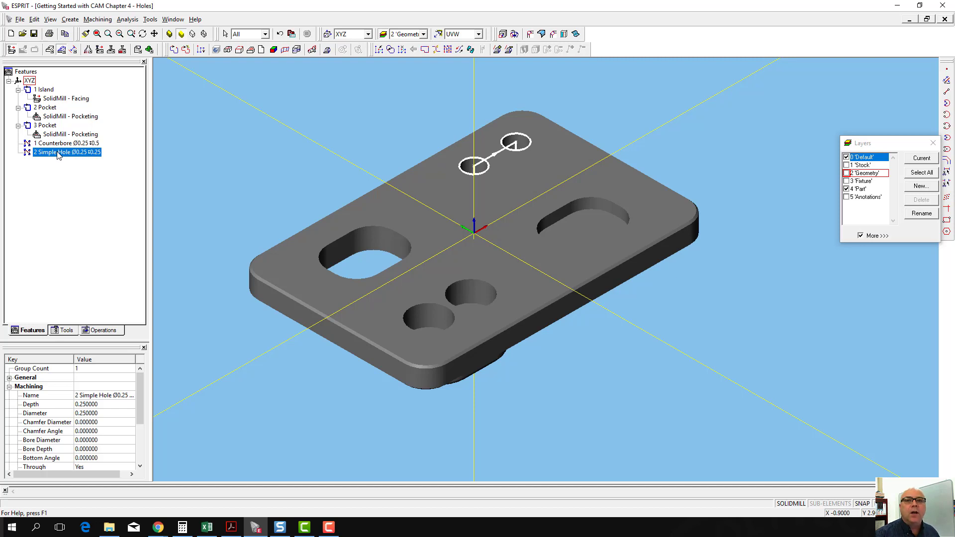
pyautogui.click(870, 197)
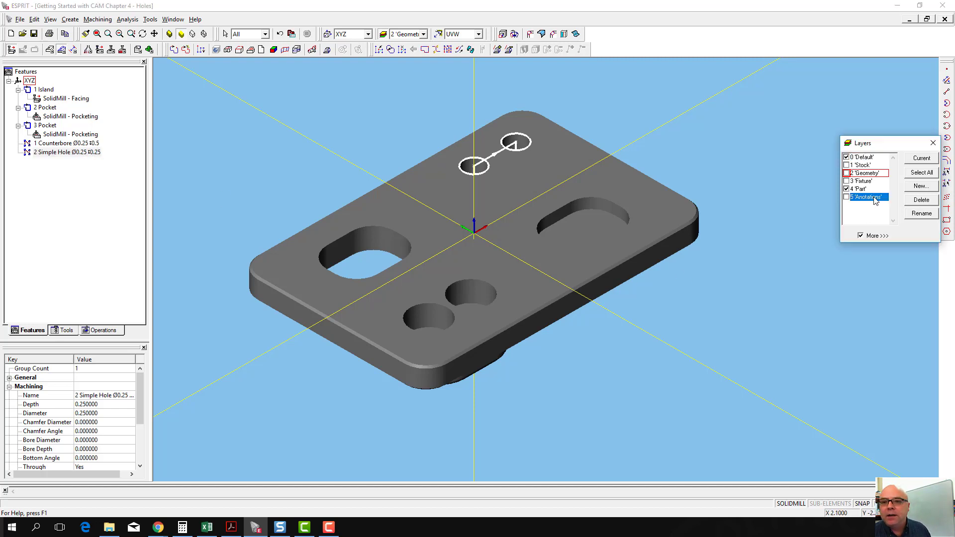
pyautogui.click(846, 197)
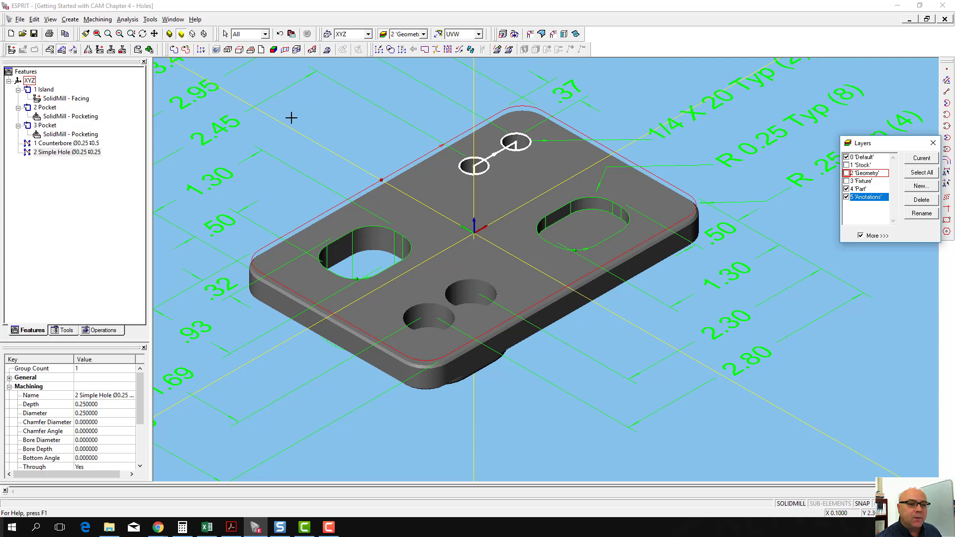
# Set the Counterbore feature's depth to 0.75.
pyautogui.click(353, 231)
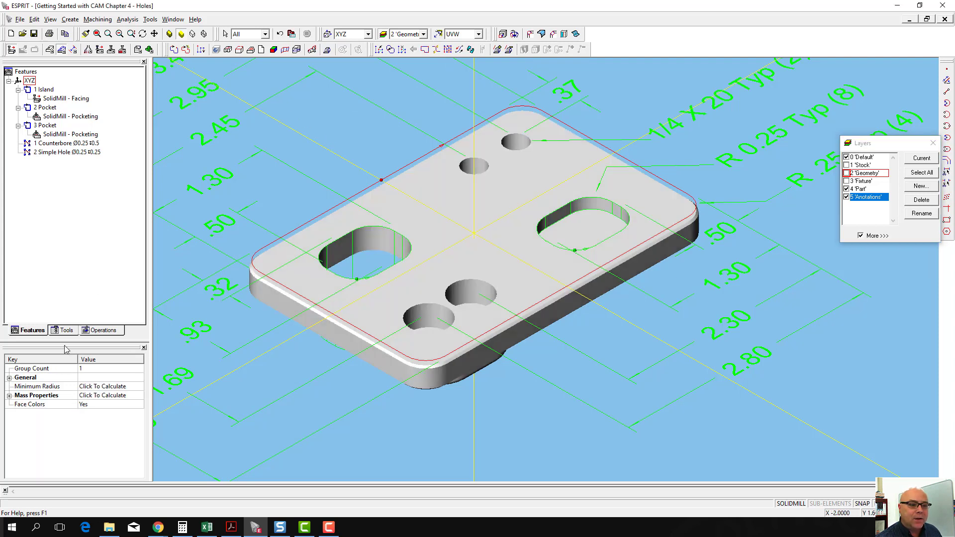
pyautogui.click(84, 144)
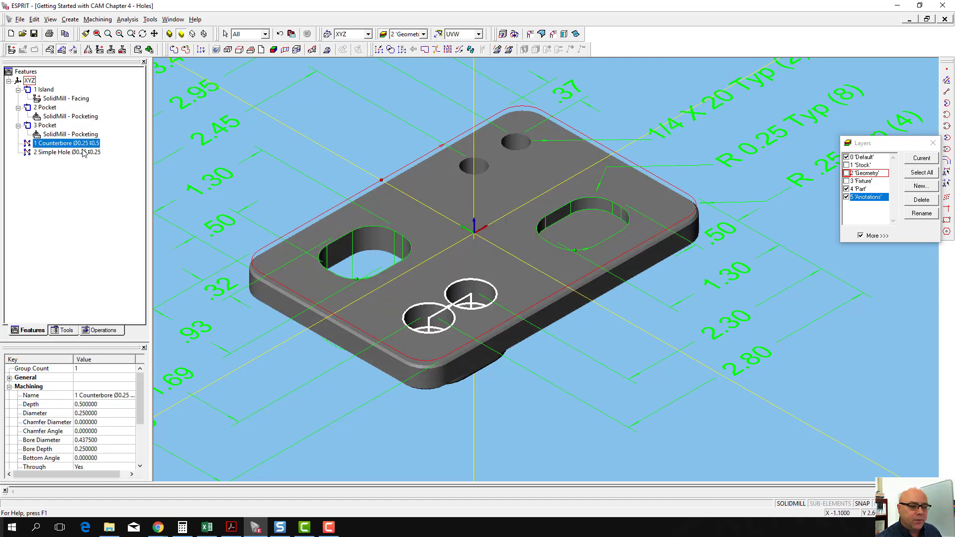
pyautogui.click(98, 404)
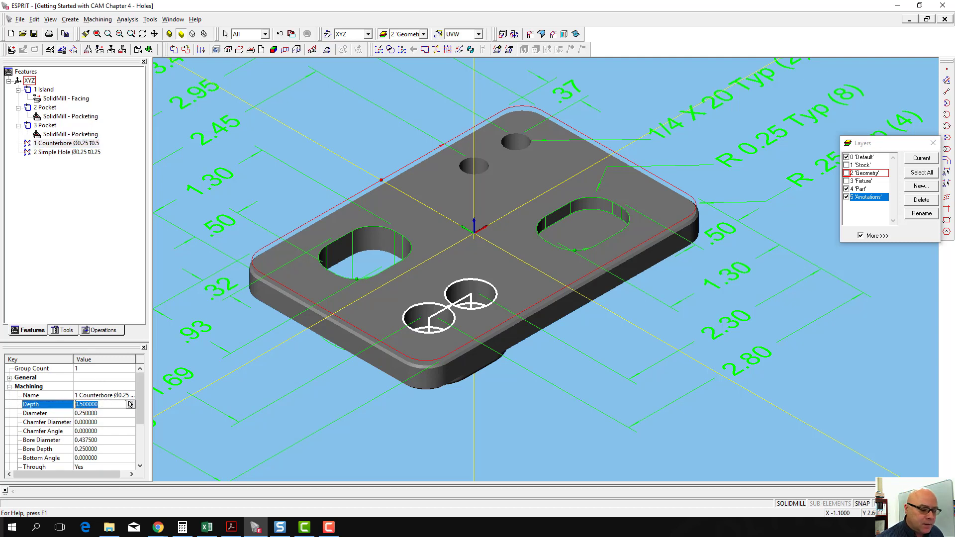
pyautogui.write('.75')
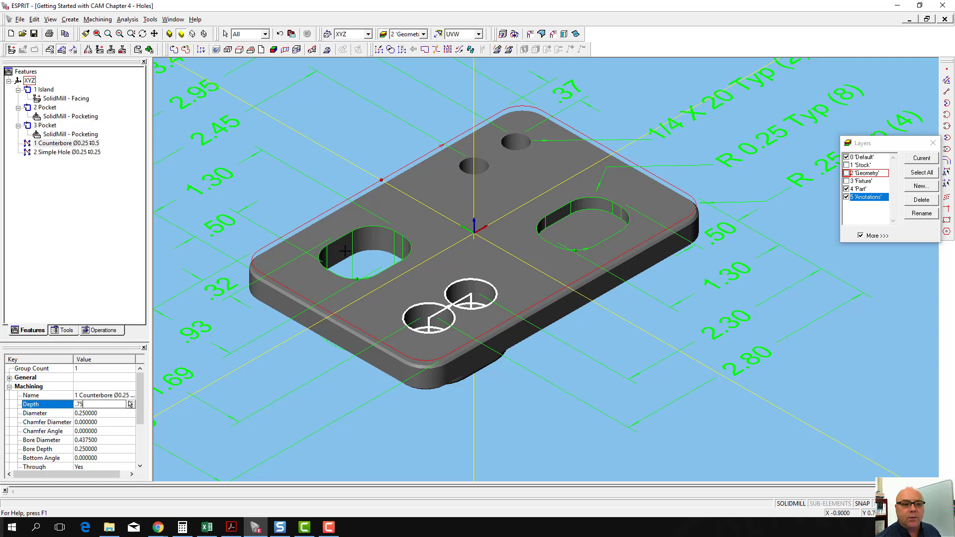
pyautogui.click(356, 127)
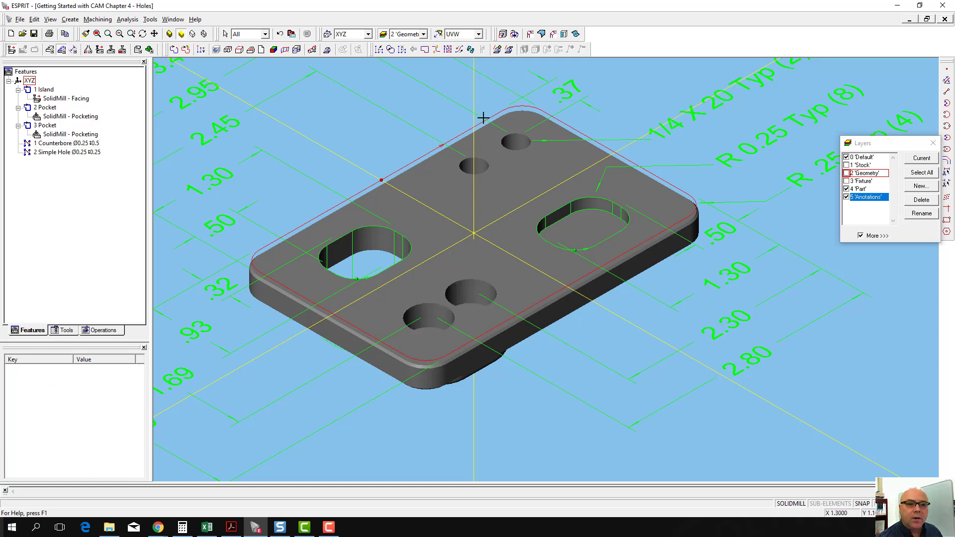
# Set the Simple Hole feature's depth to 0.75.
pyautogui.click(63, 151)
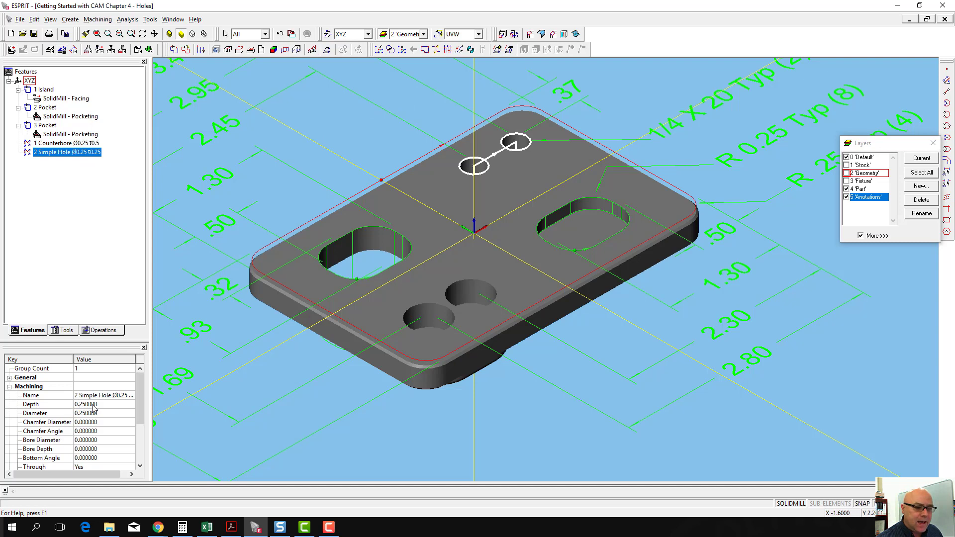
pyautogui.click(129, 403)
pyautogui.write('.75')
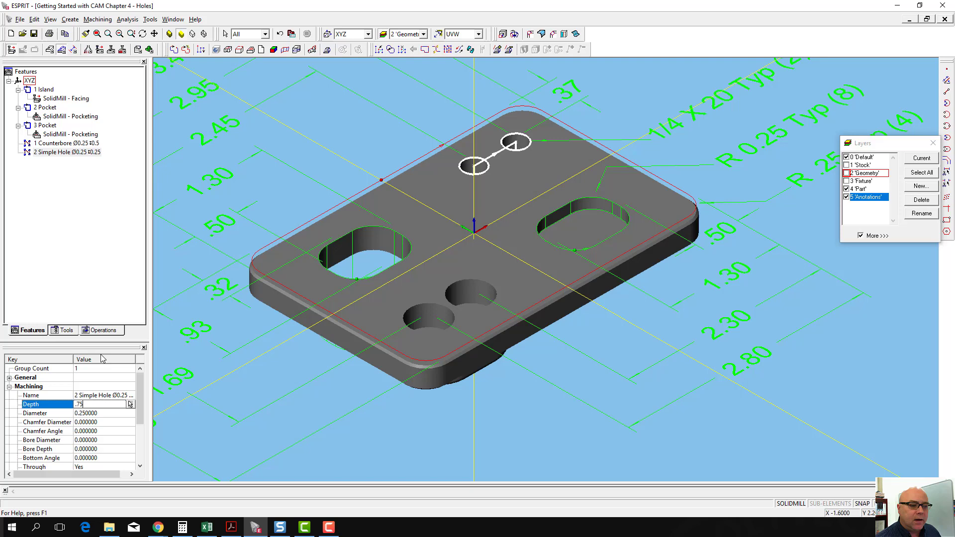
pyautogui.press('Return')
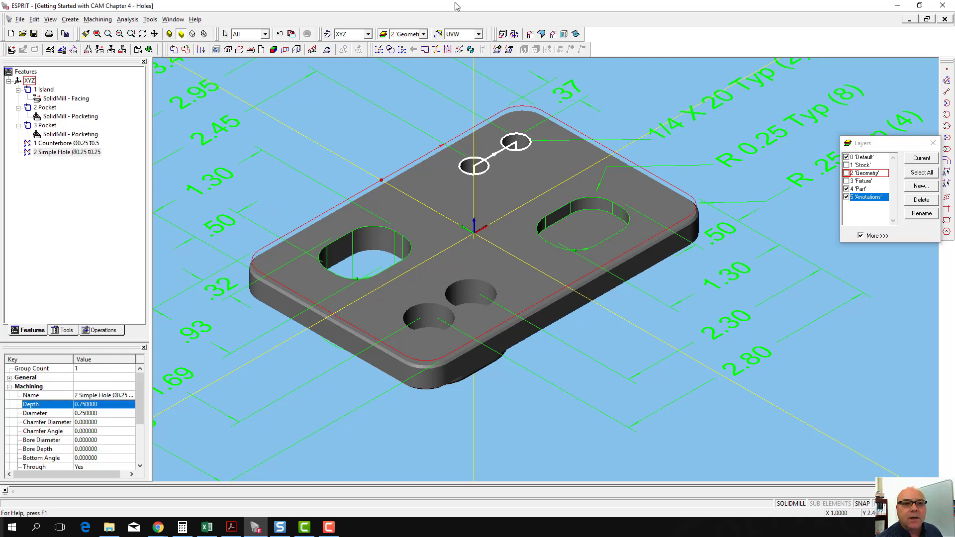
# View the part from the front with the Stock layer shown to check the counterbore depth.
pyautogui.click(468, 34)
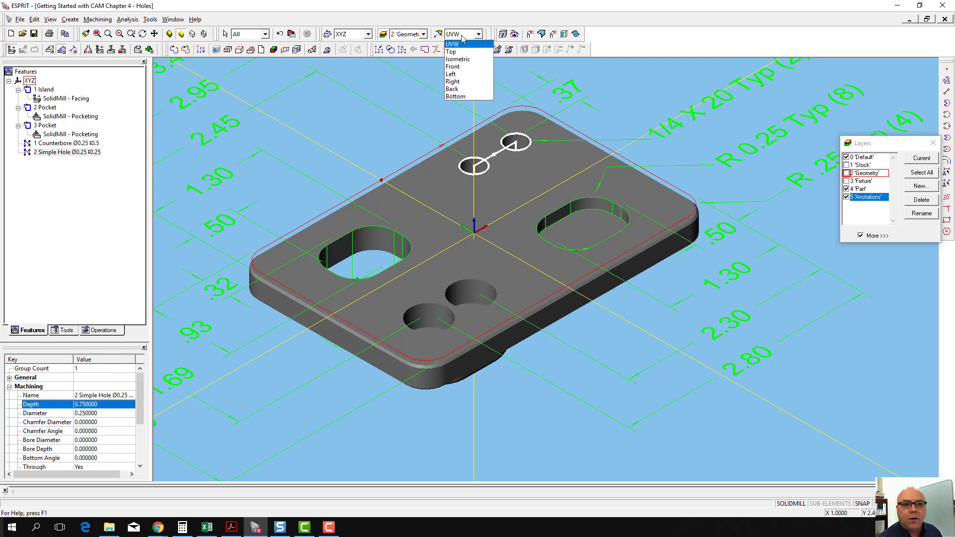
pyautogui.click(459, 69)
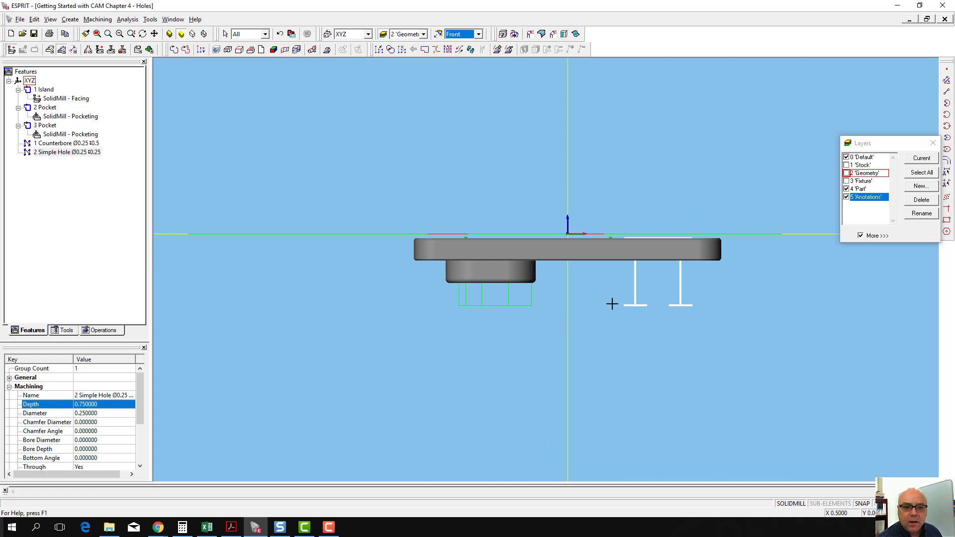
pyautogui.click(868, 165)
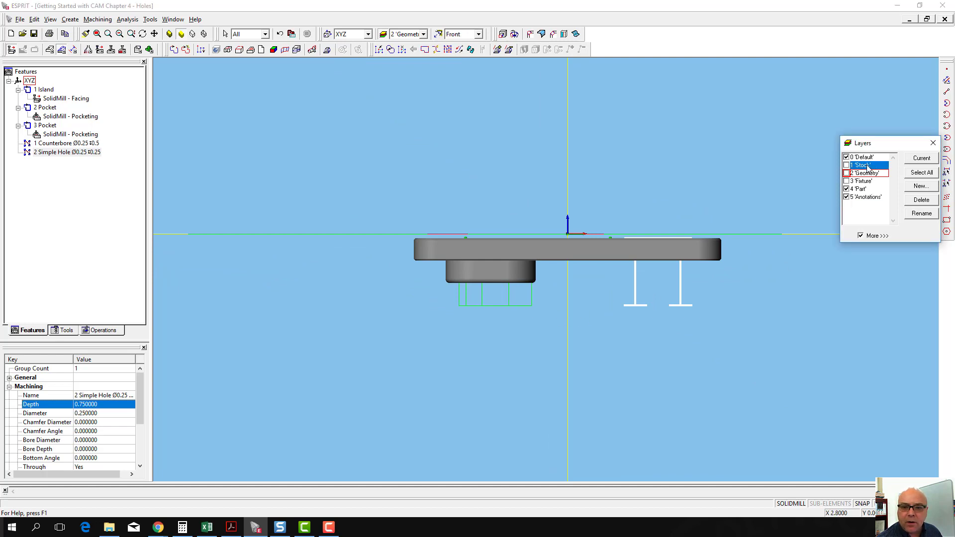
pyautogui.click(846, 165)
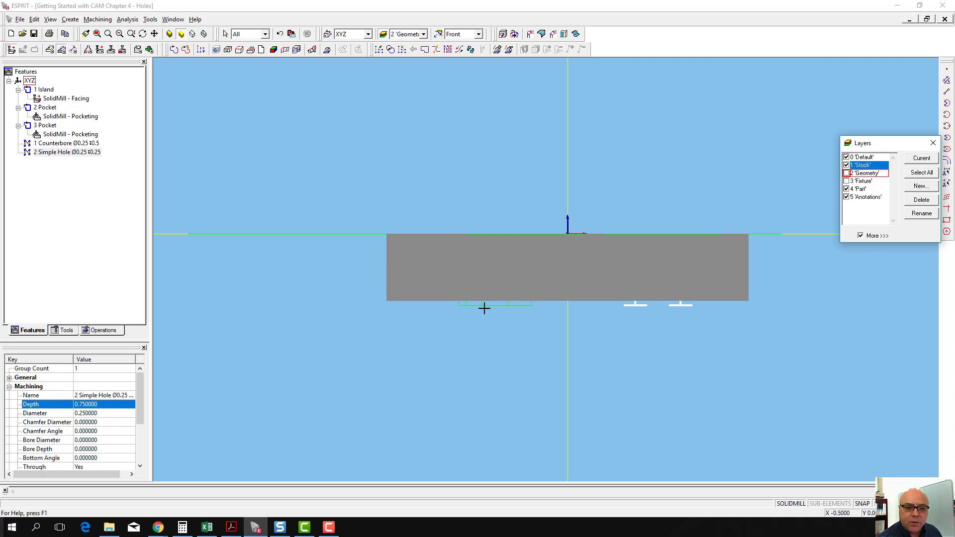
pyautogui.click(64, 143)
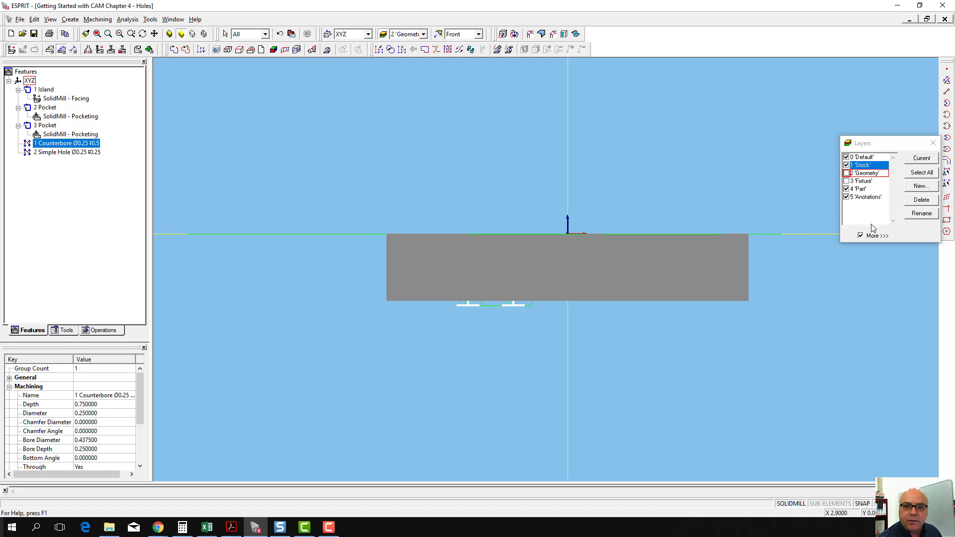
# Return to the isometric view and hide the Stock layer.
pyautogui.click(461, 34)
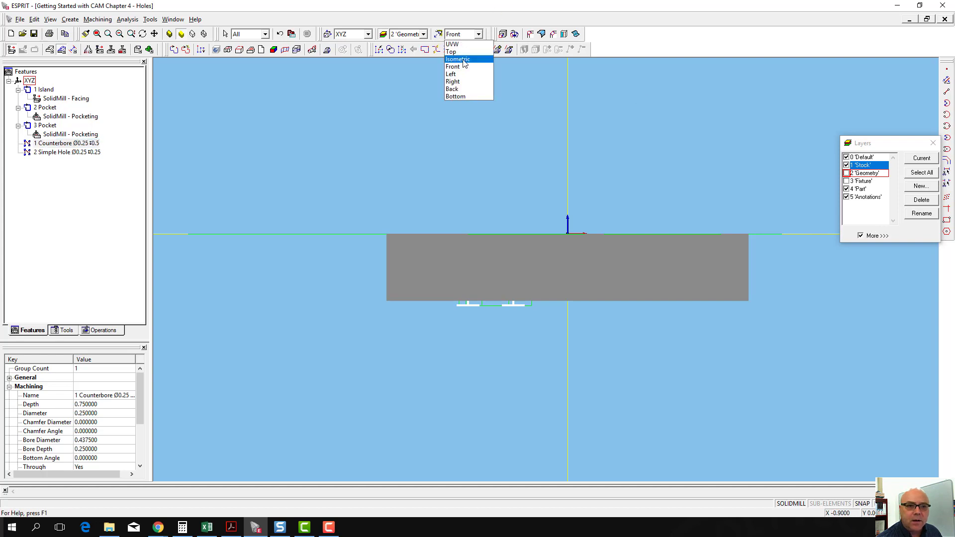
pyautogui.click(455, 41)
pyautogui.click(850, 166)
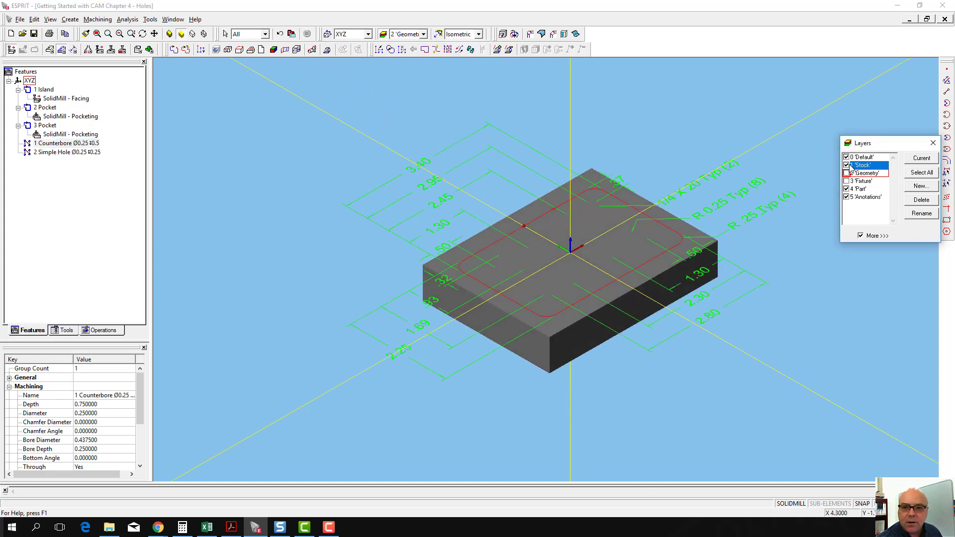
pyautogui.click(846, 164)
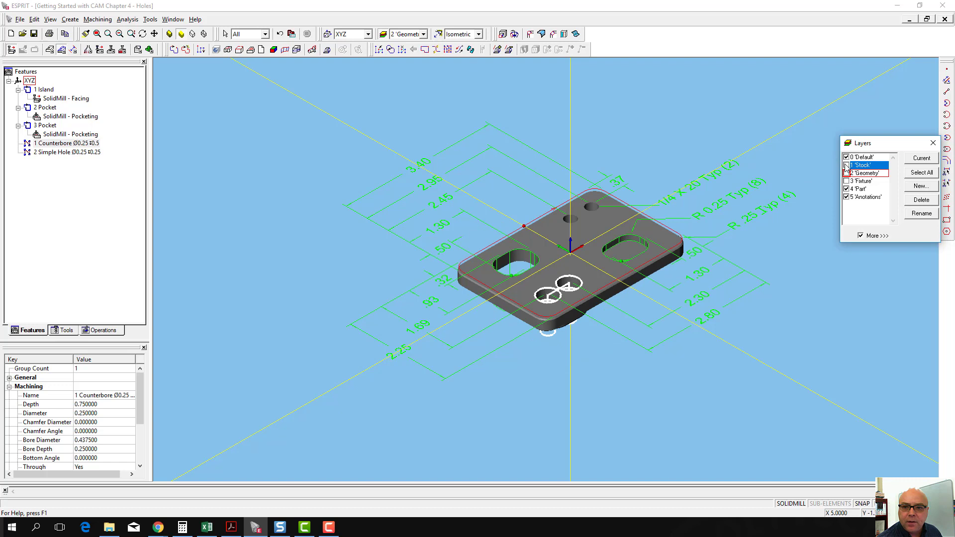
pyautogui.click(846, 197)
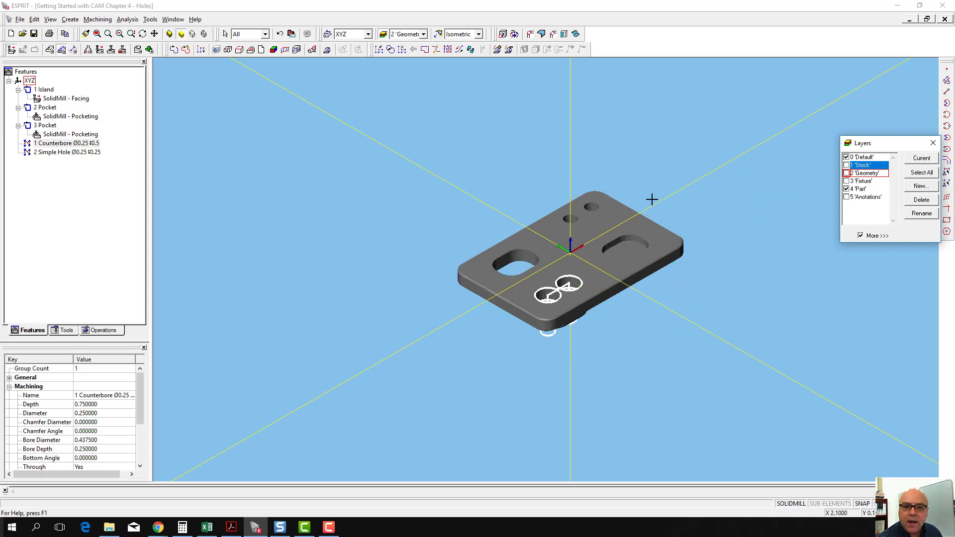
pyautogui.scroll(3, 651, 199)
pyautogui.scroll(2, 651, 199)
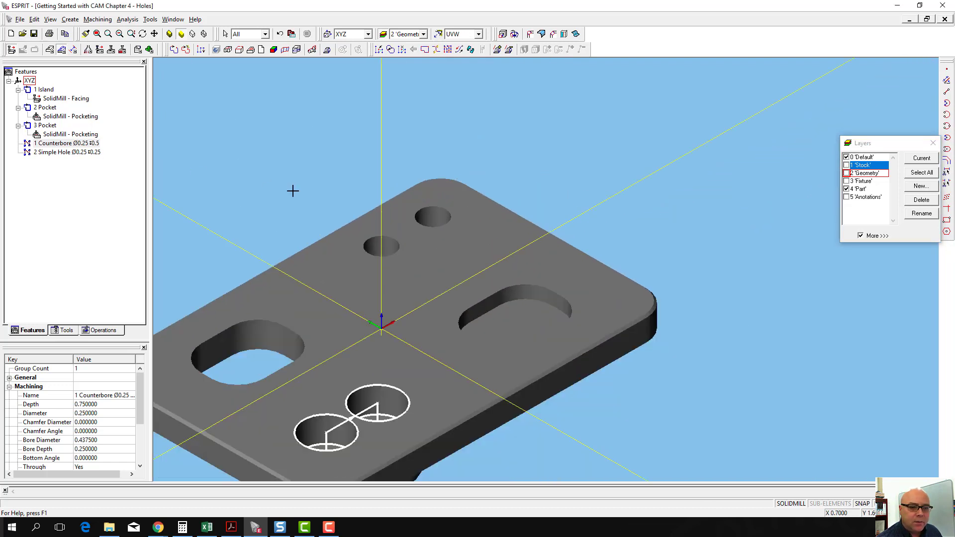
pyautogui.scroll(-3, 416, 175)
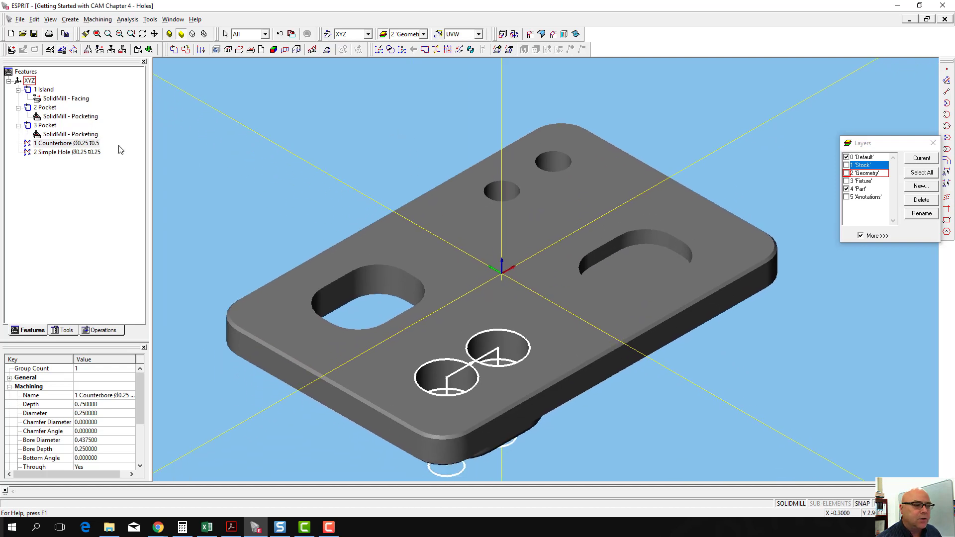
pyautogui.click(83, 145)
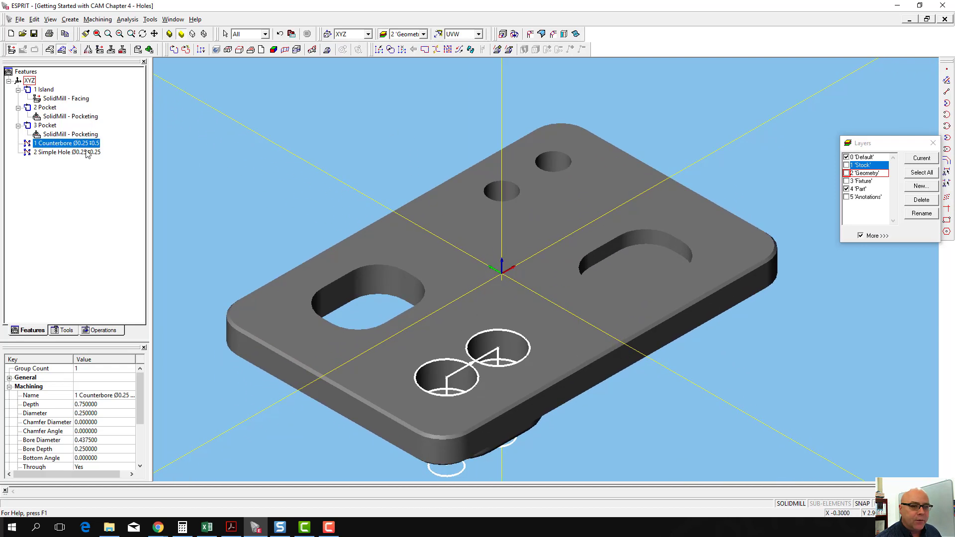